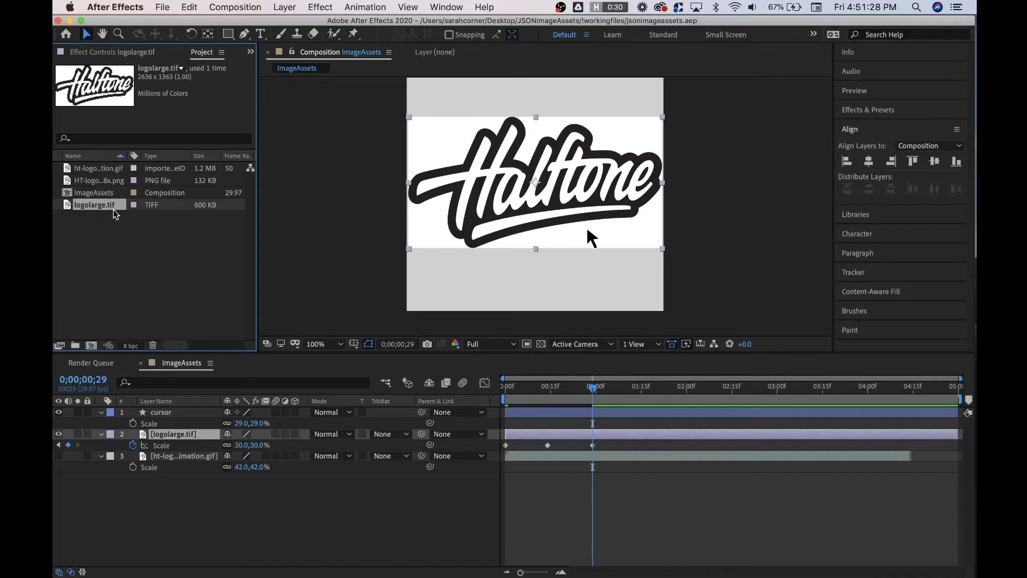
# Remove logolarge.tif from the project, including its use in the ImageAssets composition.
pyautogui.click(153, 346)
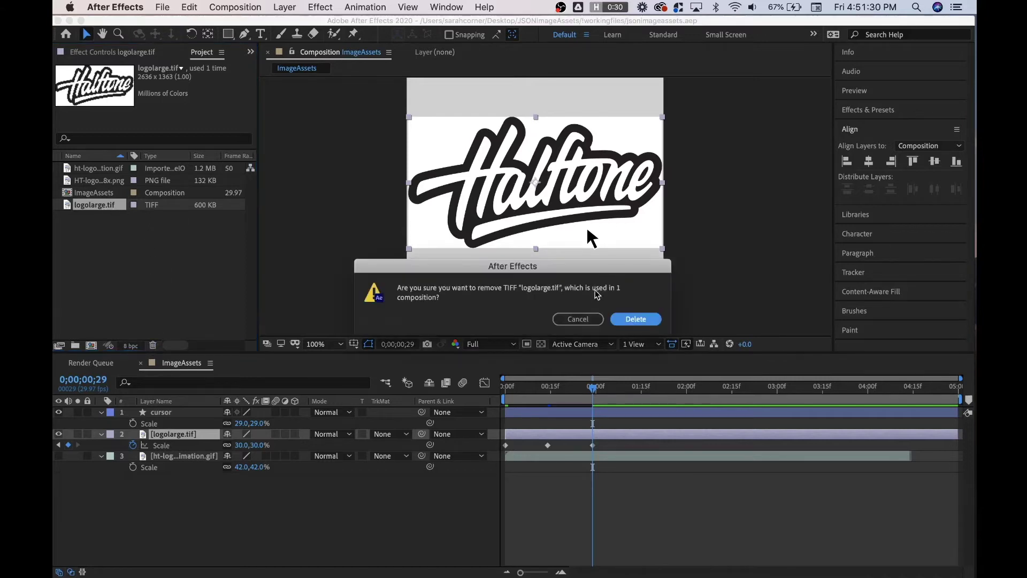
pyautogui.click(635, 319)
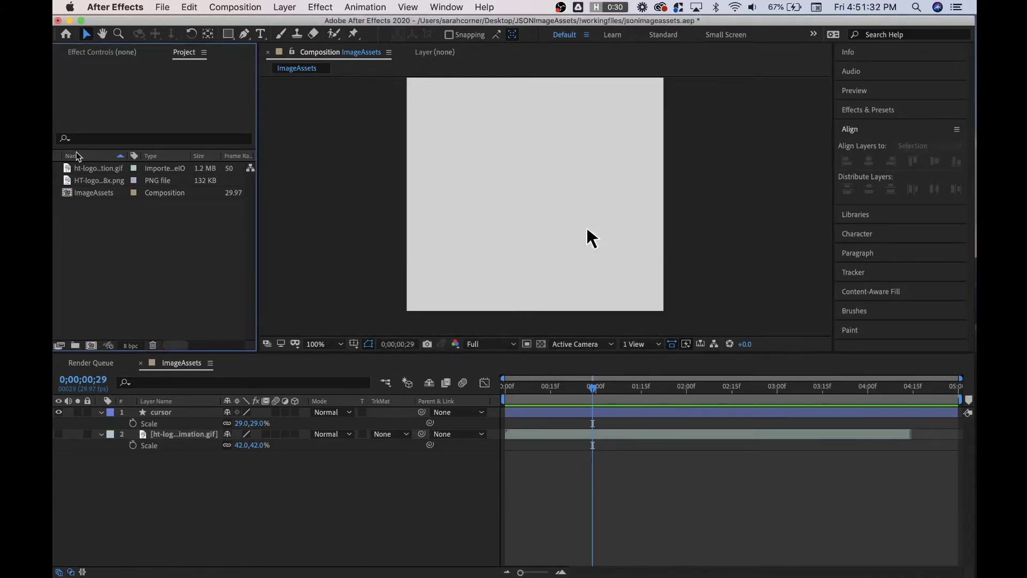
pyautogui.click(110, 182)
pyautogui.click(110, 168)
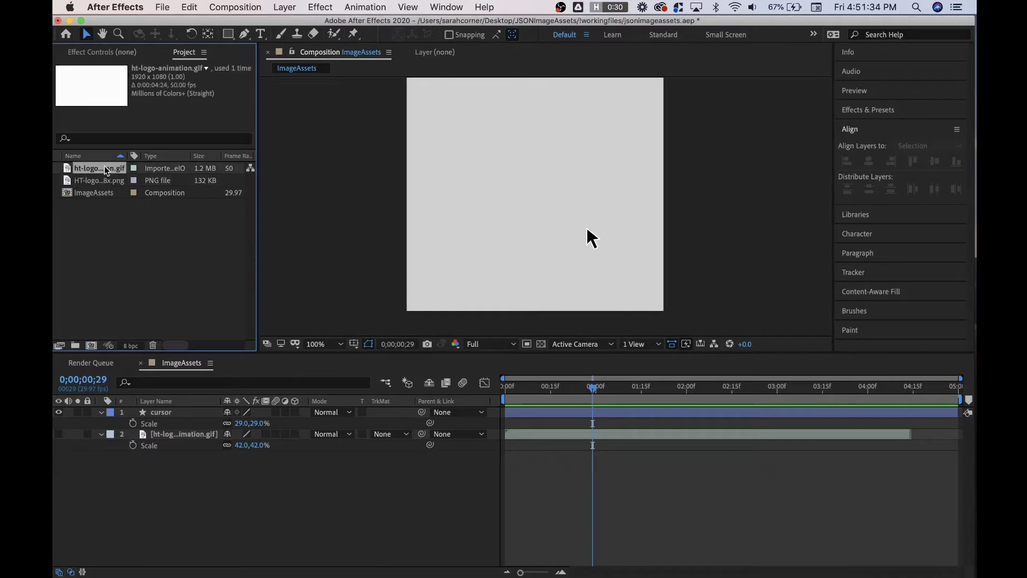
pyautogui.click(101, 182)
pyautogui.moveTo(197, 530); pyautogui.dragTo(197, 531)
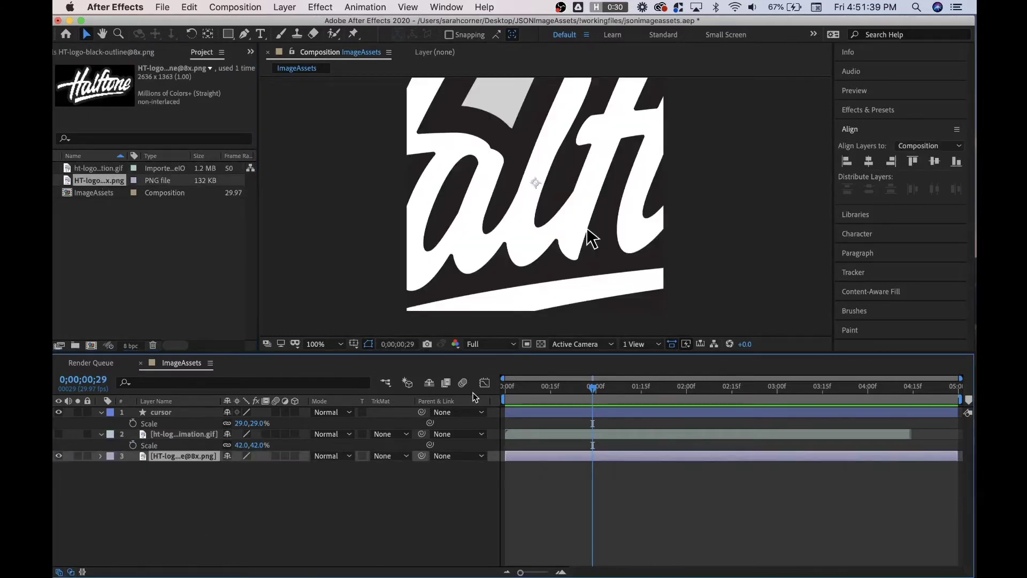
pyautogui.press('s')
pyautogui.moveTo(219, 469); pyautogui.dragTo(221, 468)
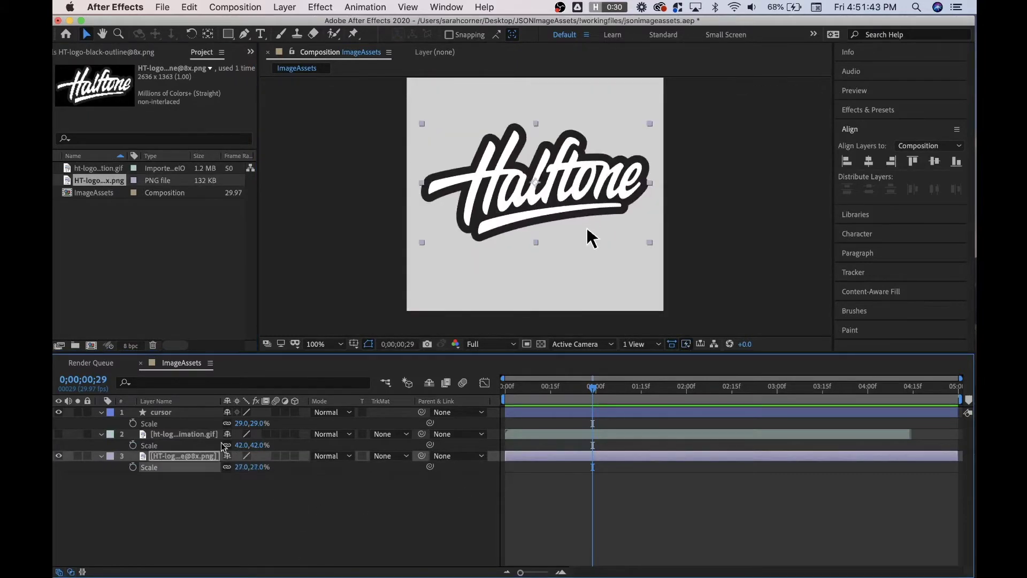
# Keyframe the cursor layer's position from outside the composition's lower-right edge at 0;00 to about 522, 476 on the logo at 1;00.
pyautogui.click(184, 413)
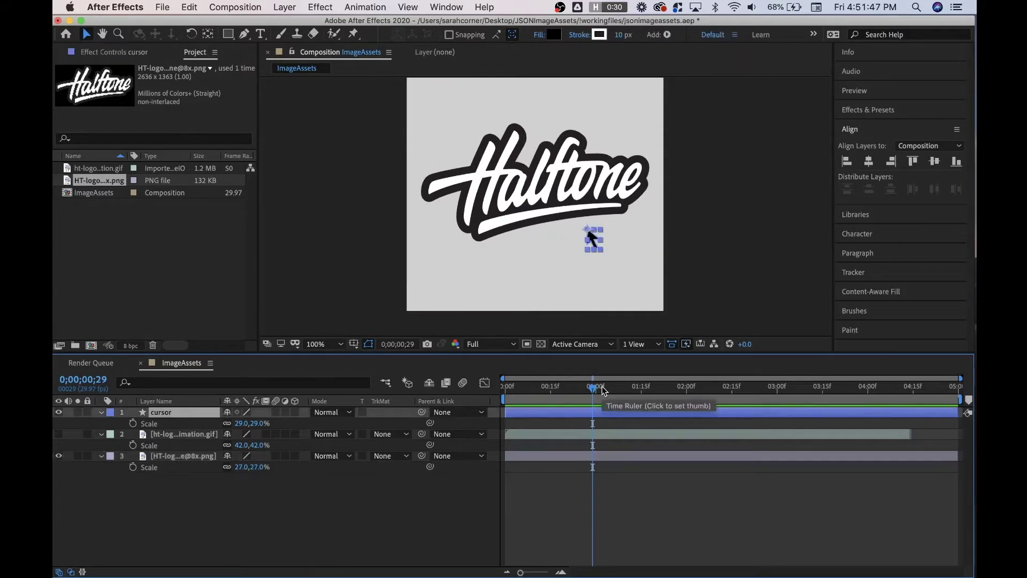
pyautogui.click(567, 386)
pyautogui.press('Home')
pyautogui.moveTo(591, 235)
pyautogui.mouseDown()
pyautogui.moveTo(681, 275)
pyautogui.moveTo(580, 218)
pyautogui.mouseUp()
pyautogui.hotkey('alt', 'shift', 'p')
pyautogui.hotkey('shift', 'pagedown')
pyautogui.hotkey('shift', 'pagedown')
pyautogui.hotkey('shift', 'pagedown')
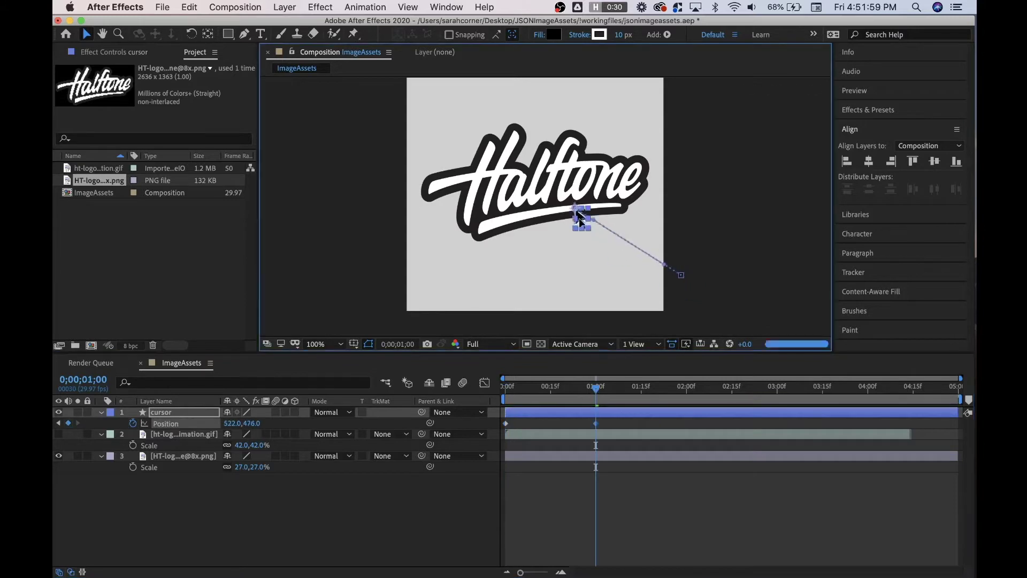
# Keyframe the cursor layer's scale from 1;00, shrinking it to 25% a few frames after it reaches the logo.
pyautogui.press('s')
pyautogui.click(612, 386)
pyautogui.click(251, 423)
pyautogui.write('25')
pyautogui.press('Tab')
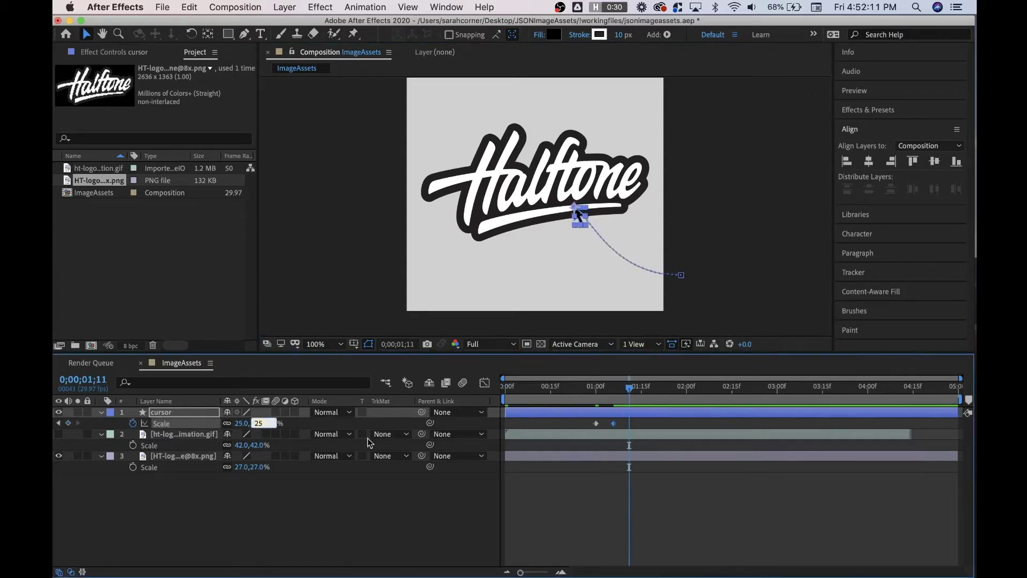
pyautogui.press('Return')
# Preview the cursor animation and apply Easy Ease to the cursor's position and scale keyframes.
pyautogui.press('space')
pyautogui.press('u')
pyautogui.rightClick(505, 423)
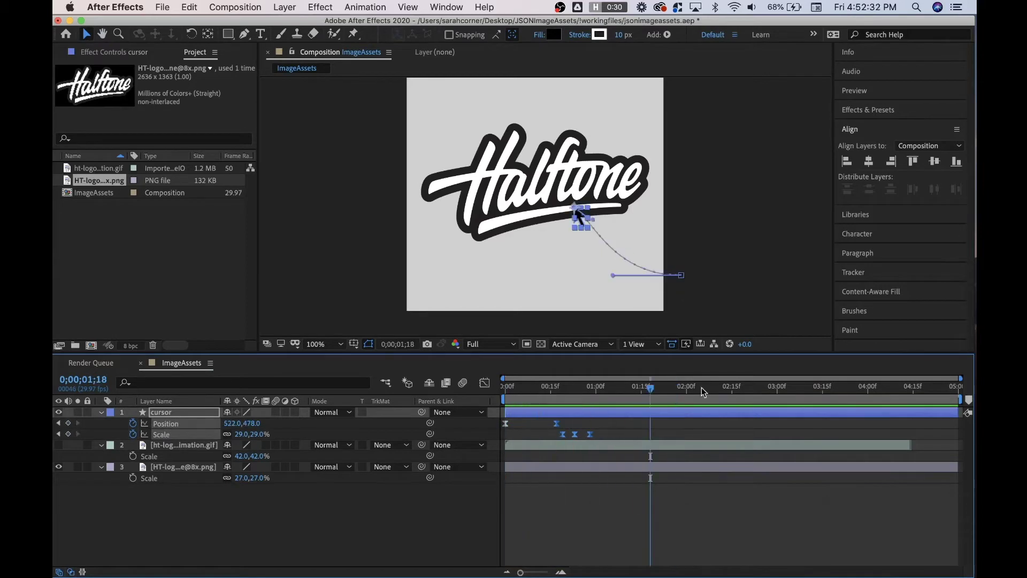
# Delete the hidden ht-logo-animation.gif layer and keyframe the logo PNG's scale from 27% in sync with the cursor's scale keyframes.
pyautogui.click(540, 470)
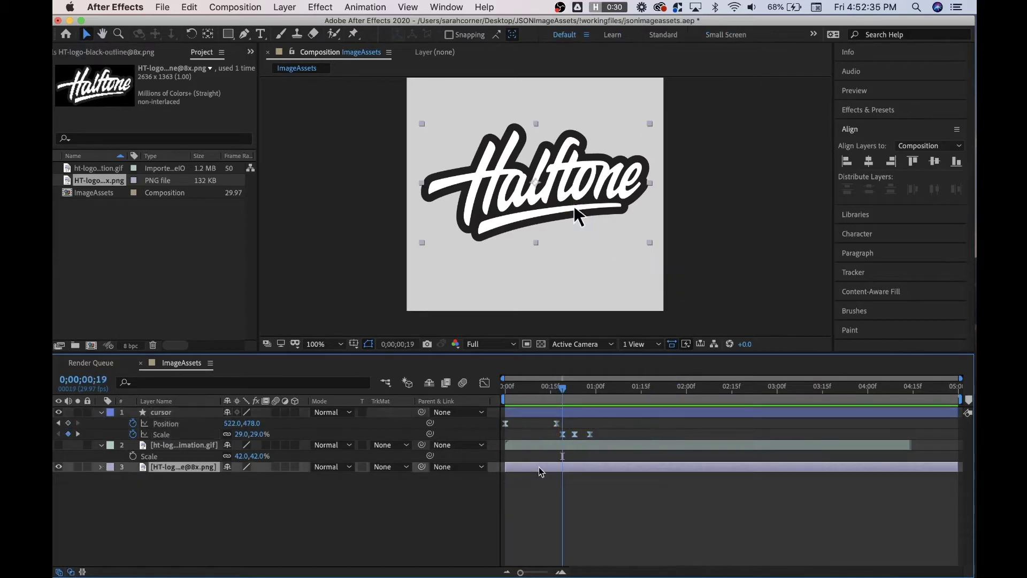
pyautogui.press('Delete')
pyautogui.press('super+alt+slash')
pyautogui.click(262, 456)
pyautogui.write('2')
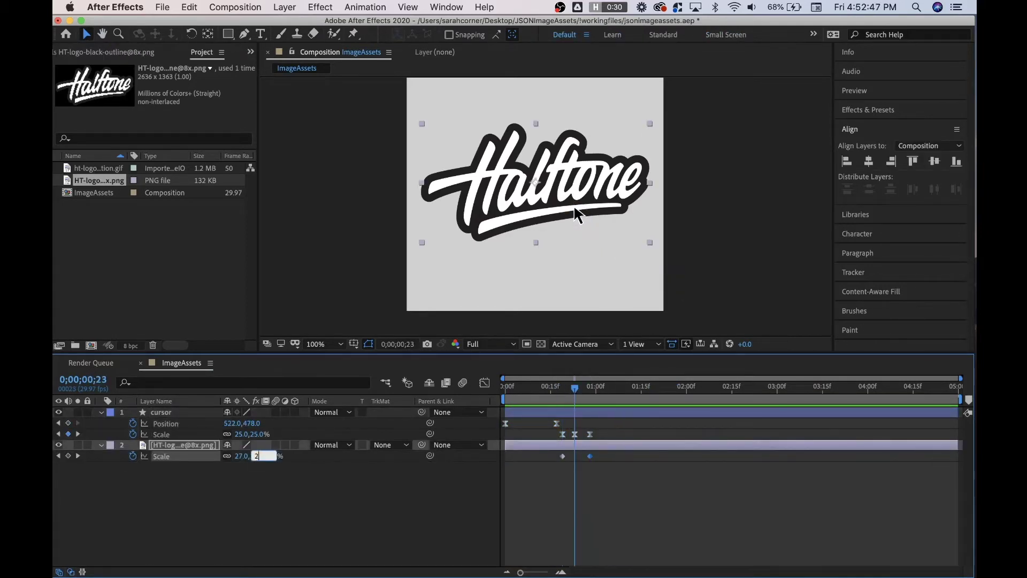
pyautogui.write('7')
pyautogui.press('Return')
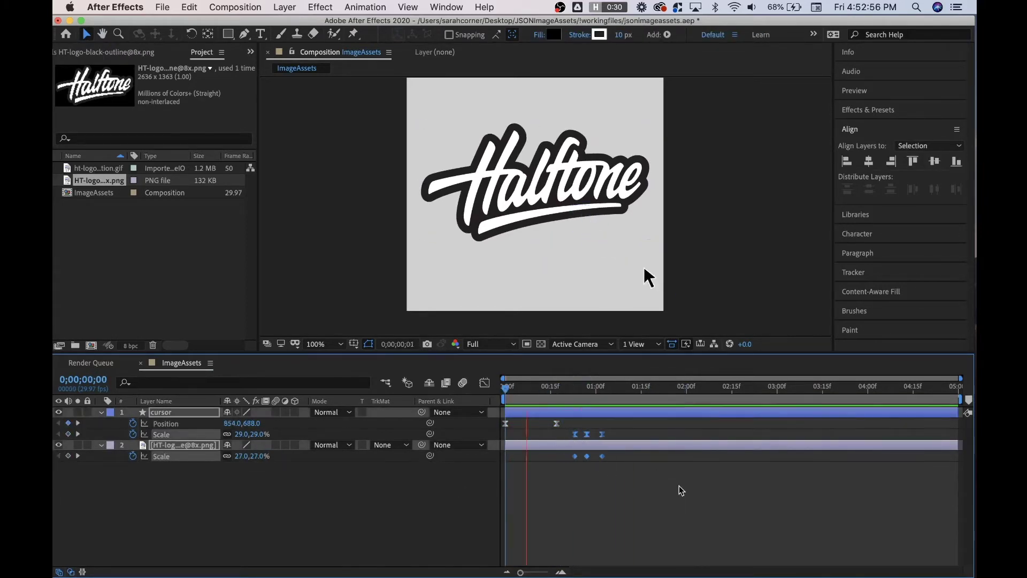
pyautogui.click(707, 506)
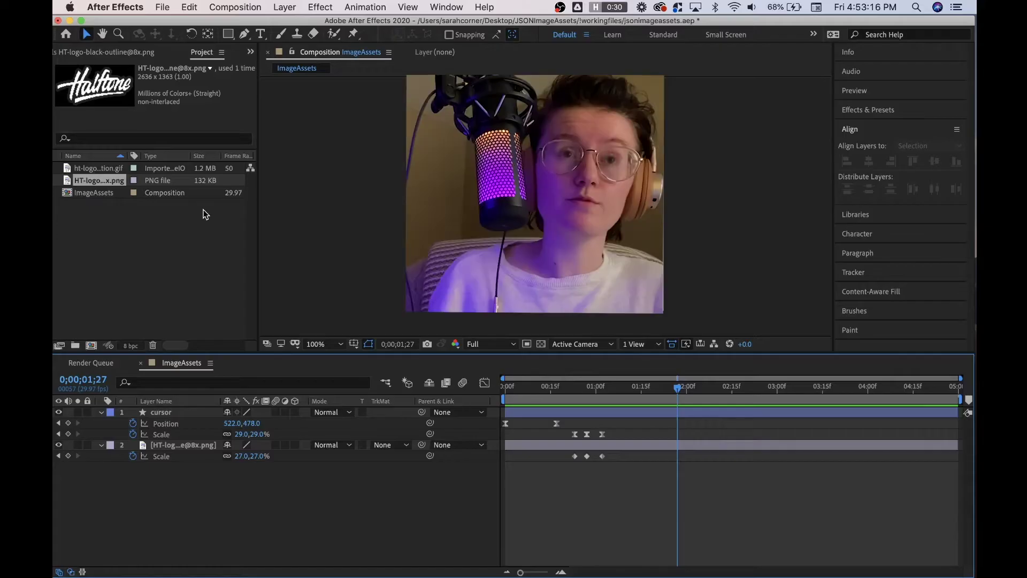
# Launch the ImageOptim application.
pyautogui.click(917, 7)
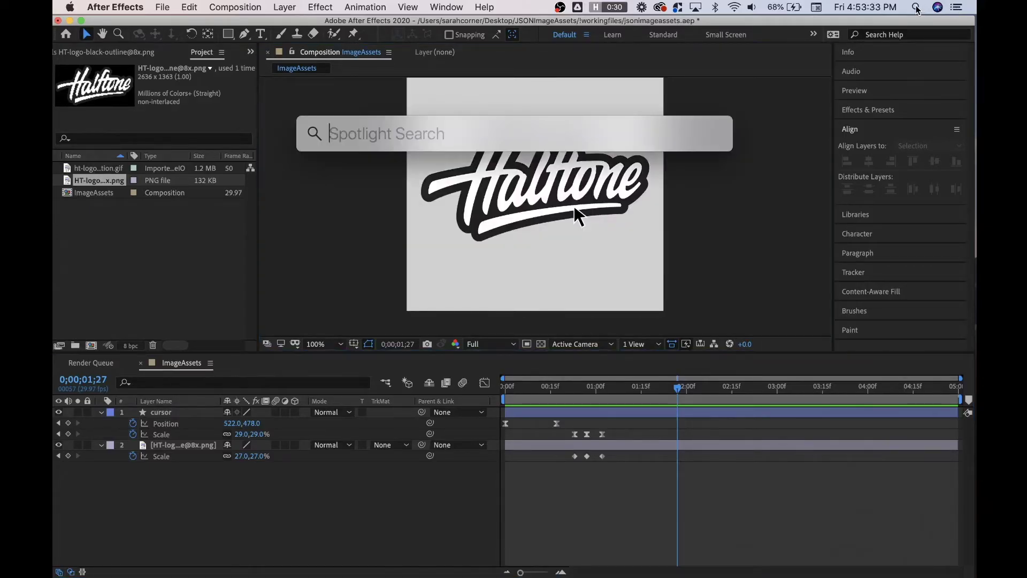
pyautogui.write('image')
pyautogui.press('Return')
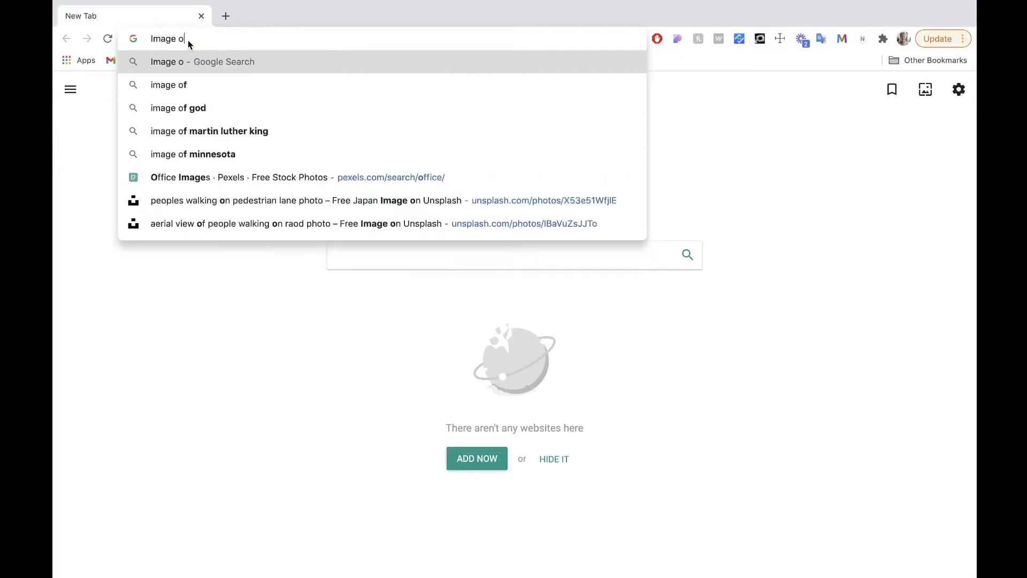
# Search the web for imageoptim and open the imageoptim.com website.
pyautogui.write('ptim')
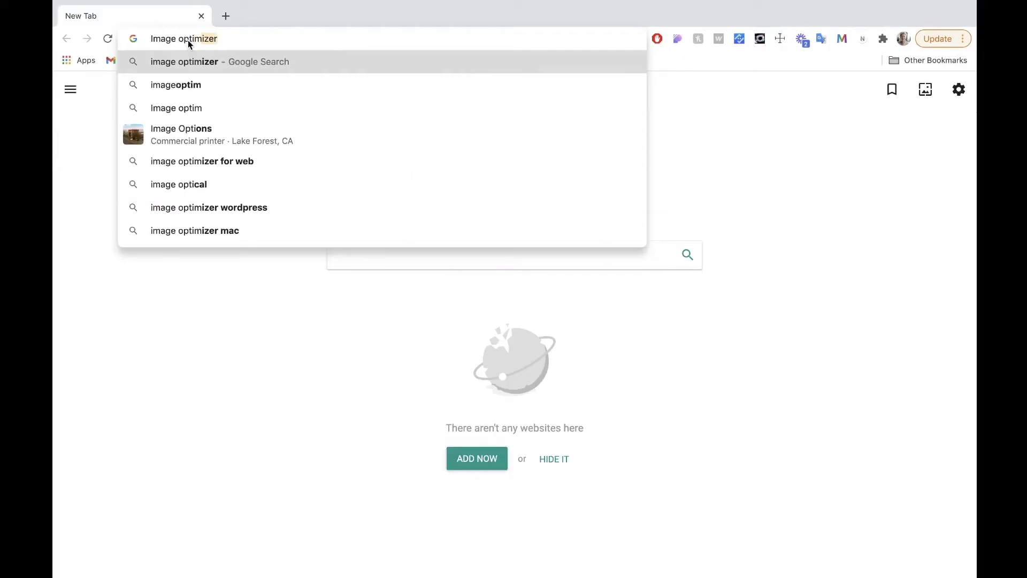
pyautogui.click(185, 85)
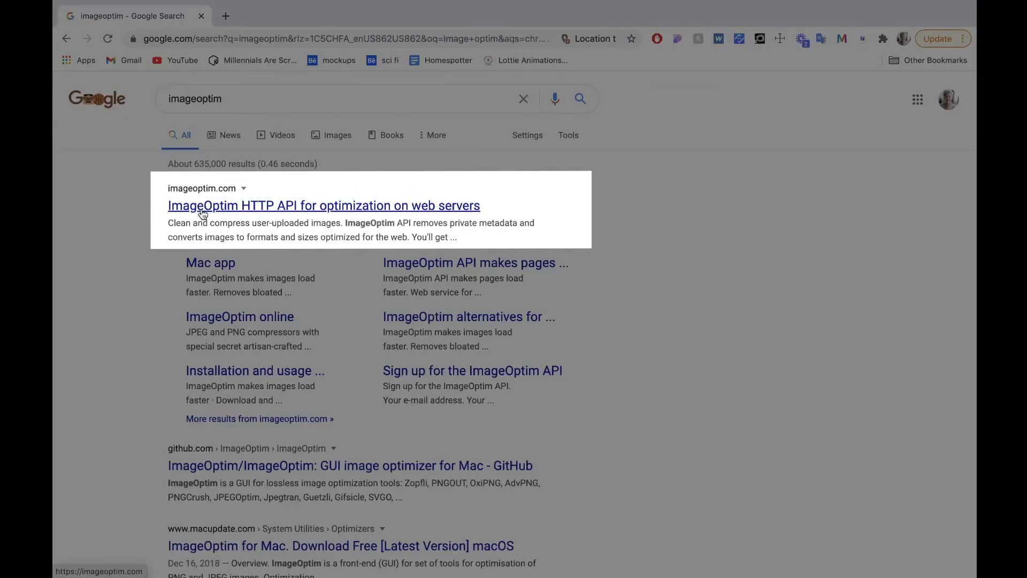
pyautogui.click(201, 208)
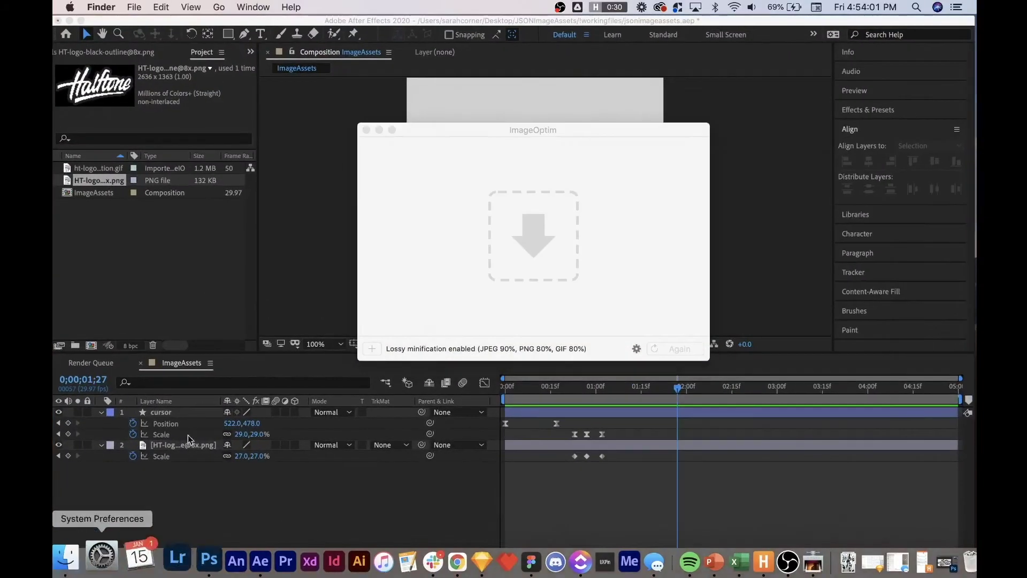
# Compress largelogo.png from the JSONImageAssets/!assets folder with ImageOptim.
pyautogui.click(75, 562)
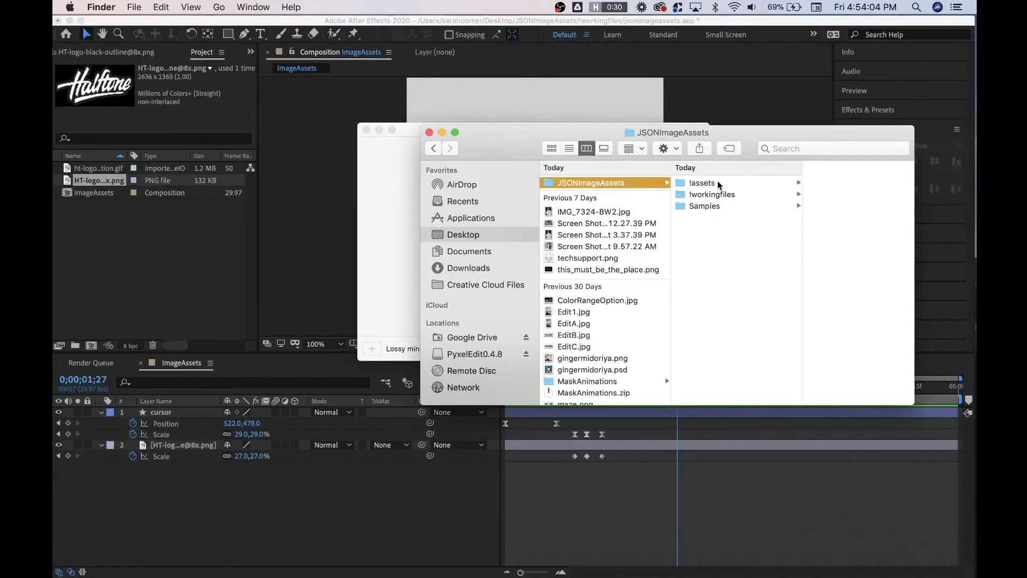
pyautogui.click(717, 182)
pyautogui.click(833, 182)
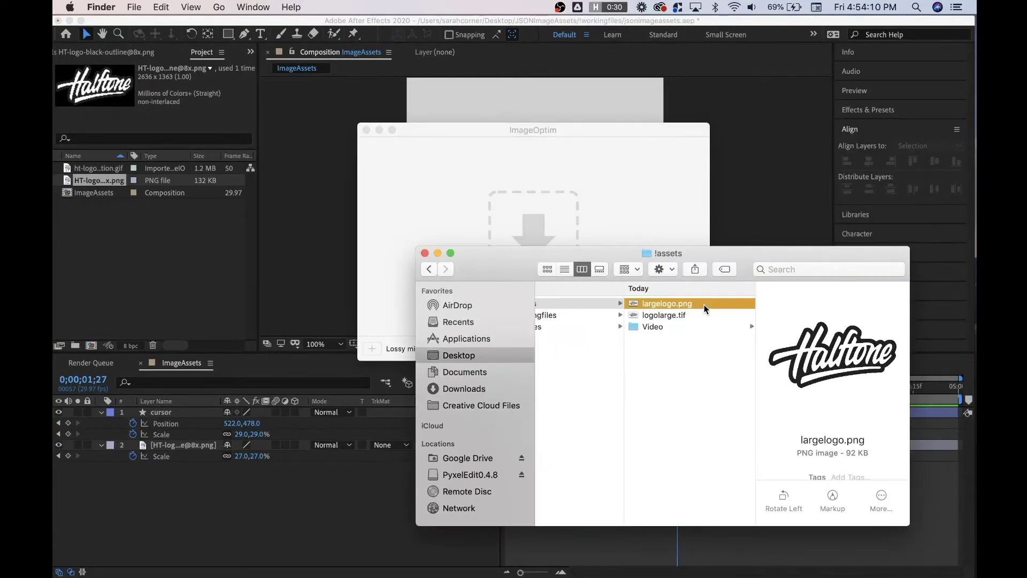
pyautogui.moveTo(704, 304); pyautogui.dragTo(528, 197)
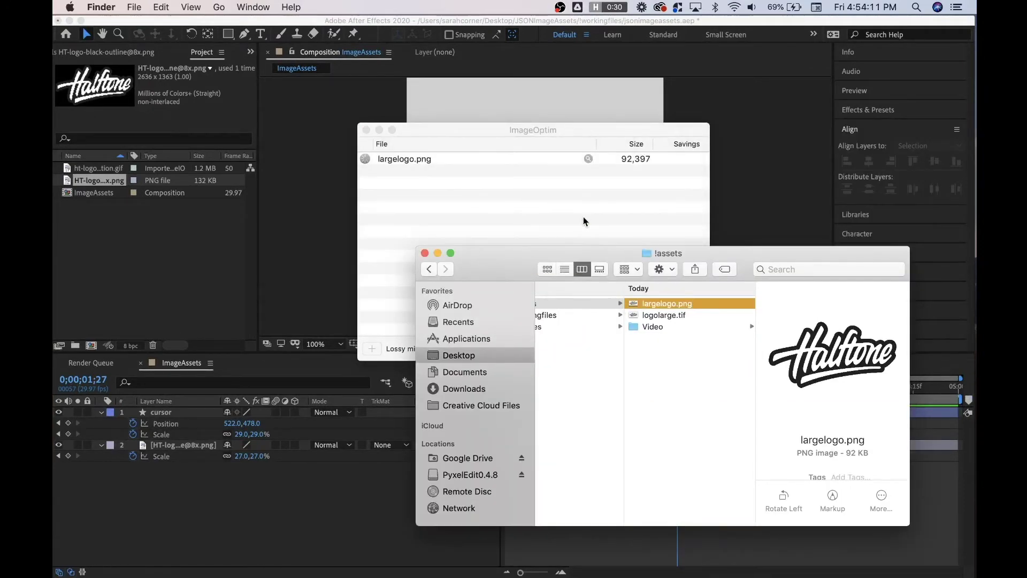
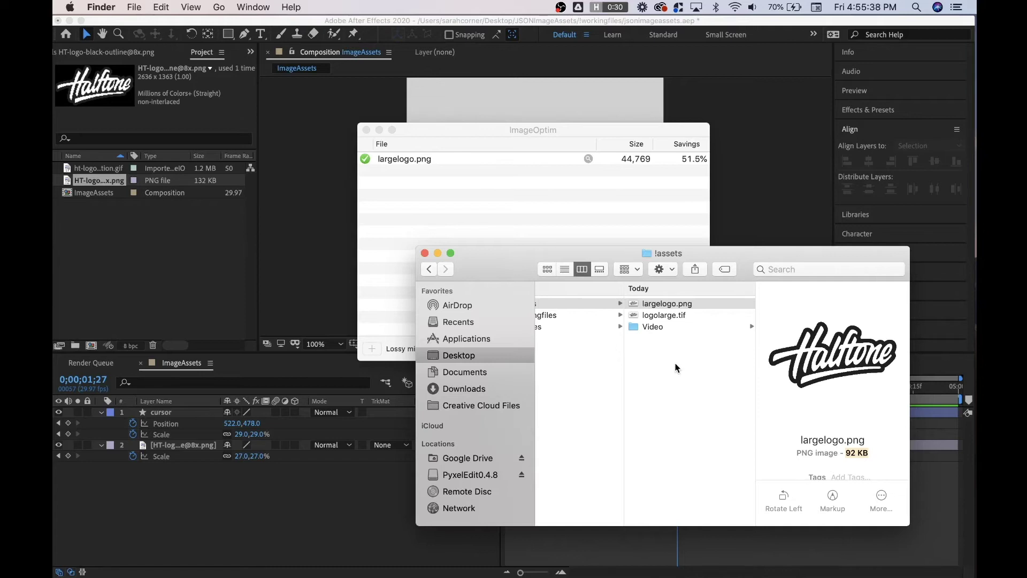
pyautogui.click(436, 182)
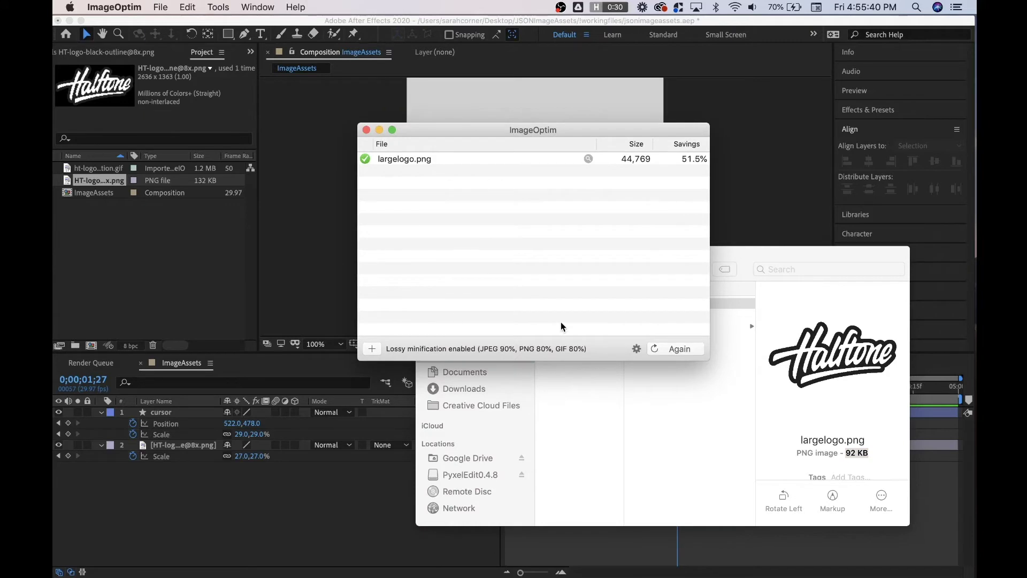
pyautogui.click(206, 231)
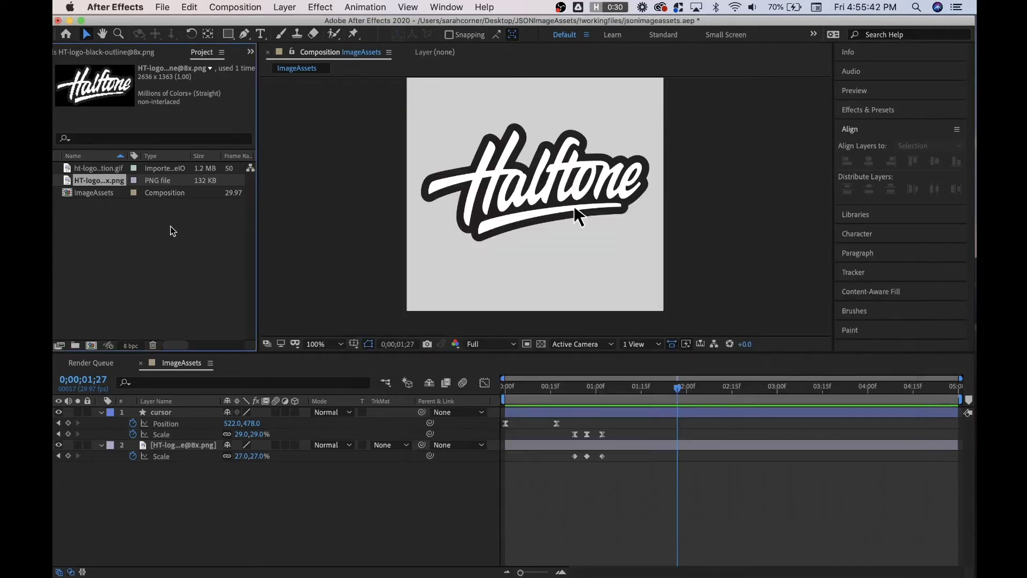
pyautogui.rightClick(97, 181)
pyautogui.moveTo(206, 274)
pyautogui.click(305, 274)
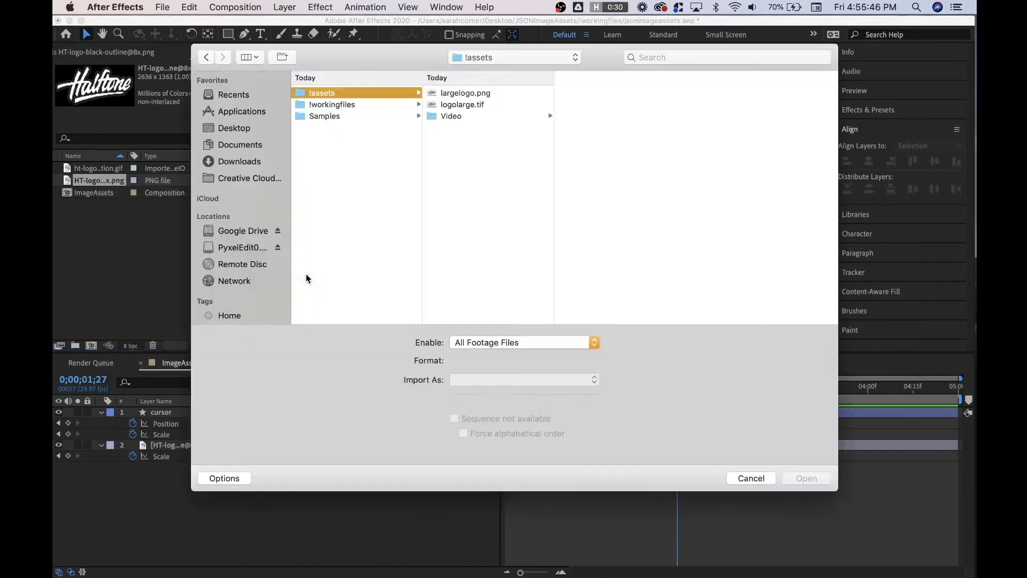
pyautogui.click(481, 93)
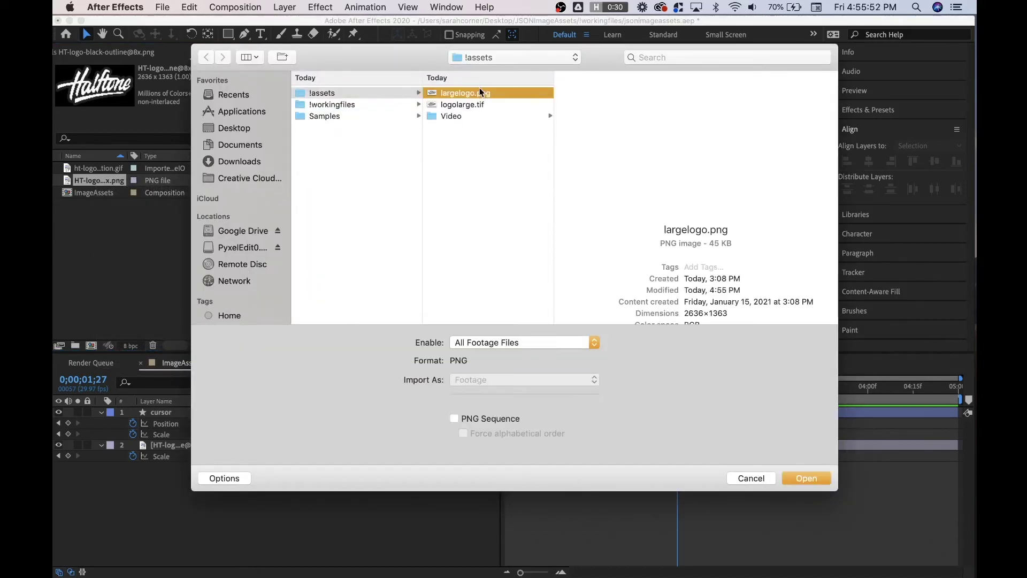
pyautogui.click(815, 480)
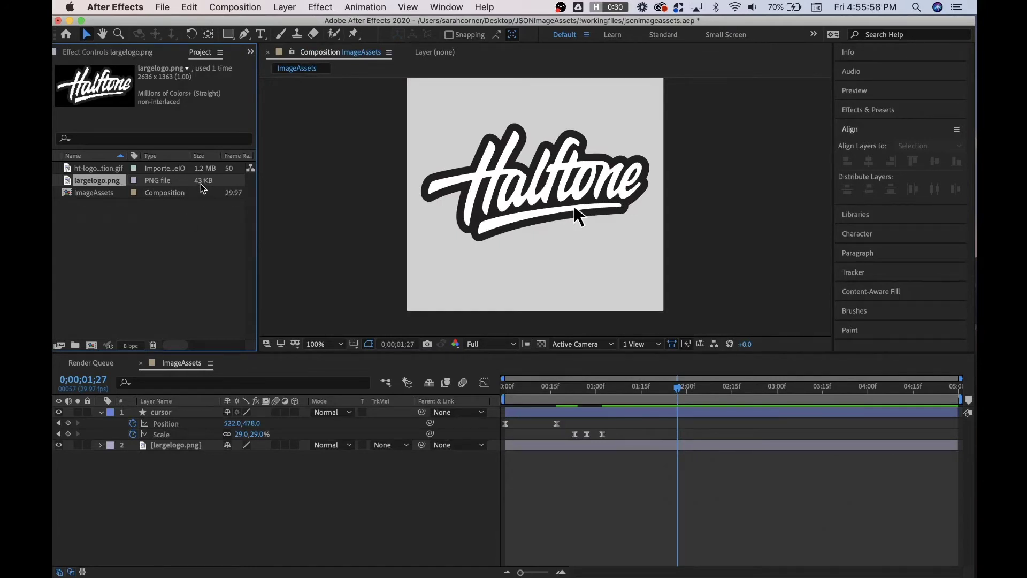
# Preview the animation from the start and inspect the compressed logo's edge quality up close in the composition.
pyautogui.moveTo(540, 386); pyautogui.dragTo(388, 395)
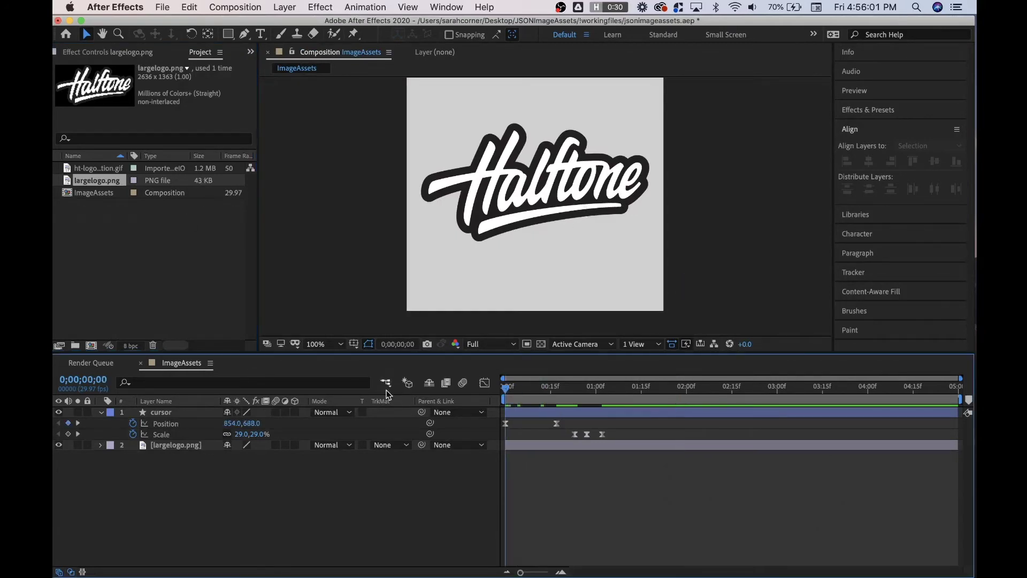
pyautogui.press('space')
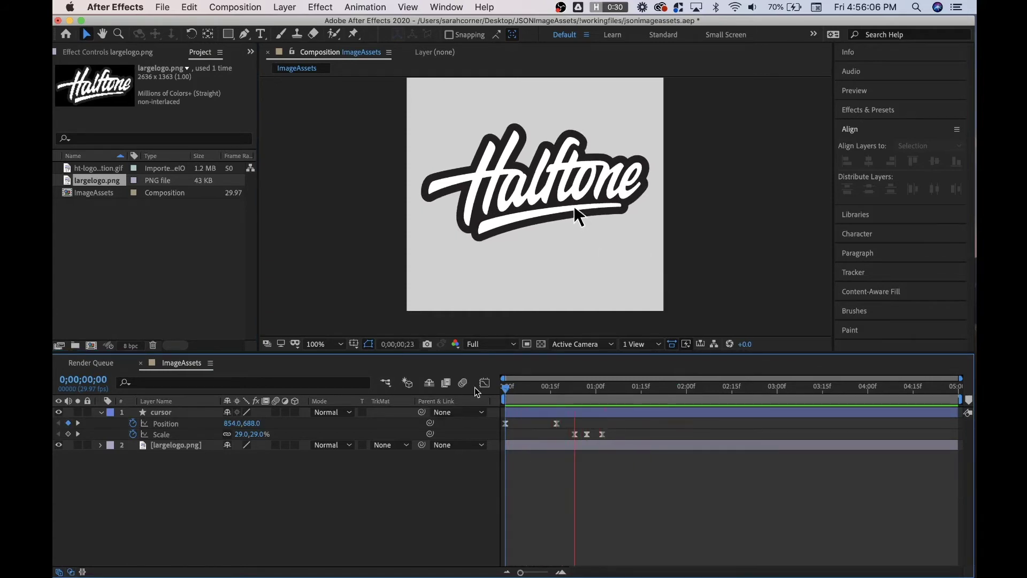
pyautogui.press('space')
pyautogui.scroll(4, 529, 191)
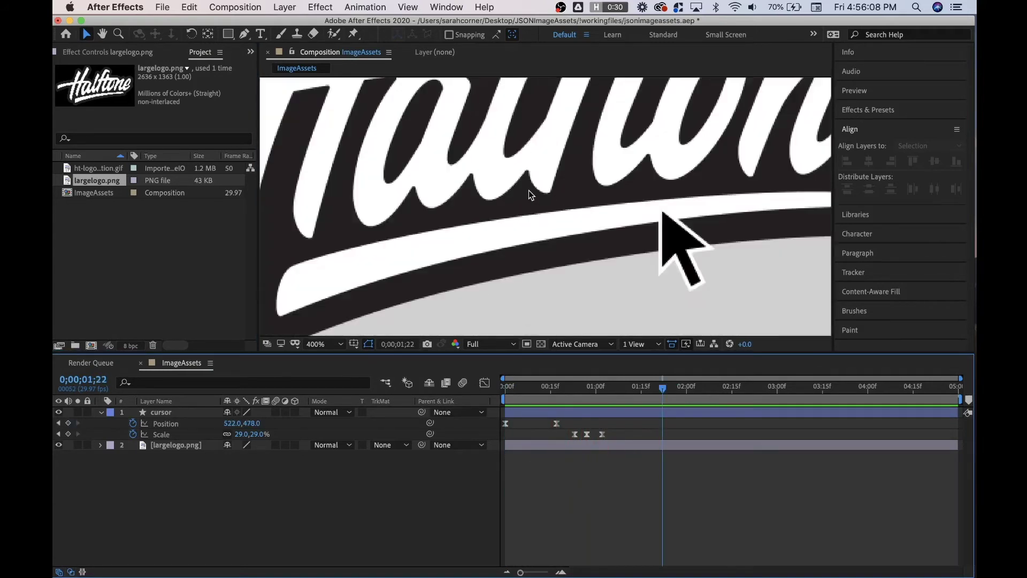
pyautogui.scroll(-1, 529, 193)
pyautogui.scroll(2, 529, 193)
pyautogui.scroll(-6, 528, 193)
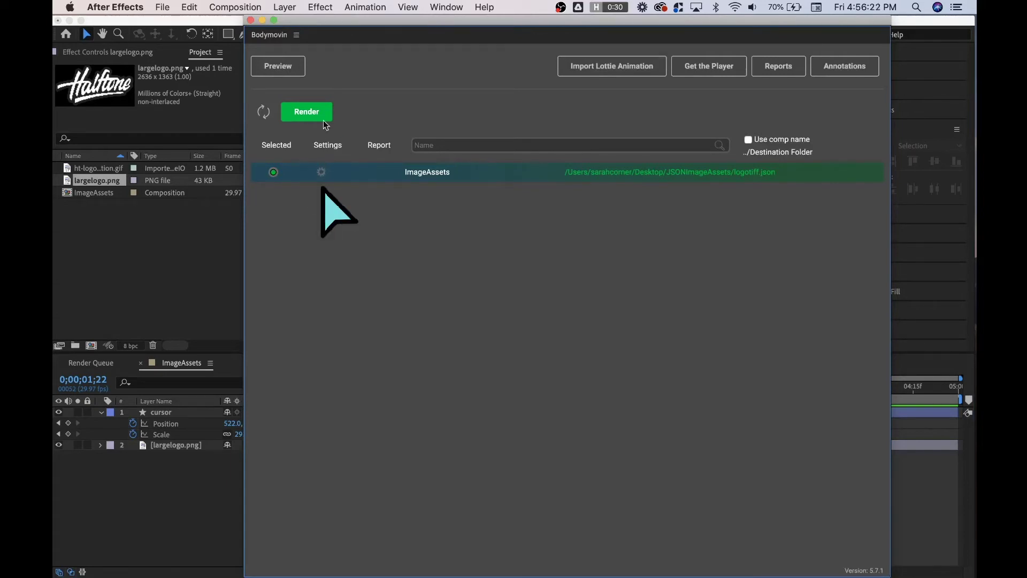
# In the export settings for the ImageAssets composition, expand the rasterized Assets options and turn off Glyphs.
pyautogui.click(324, 175)
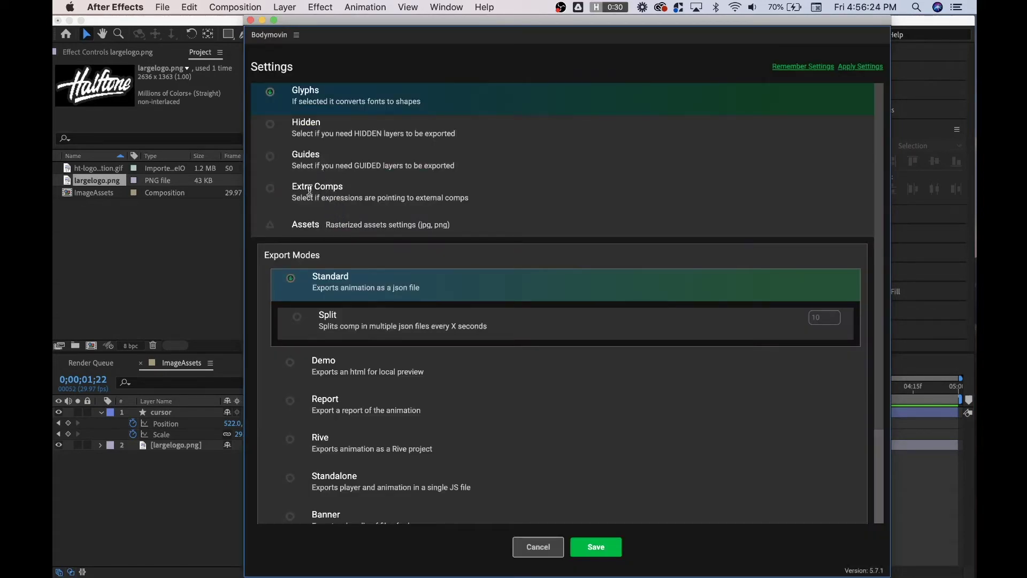
pyautogui.click(328, 227)
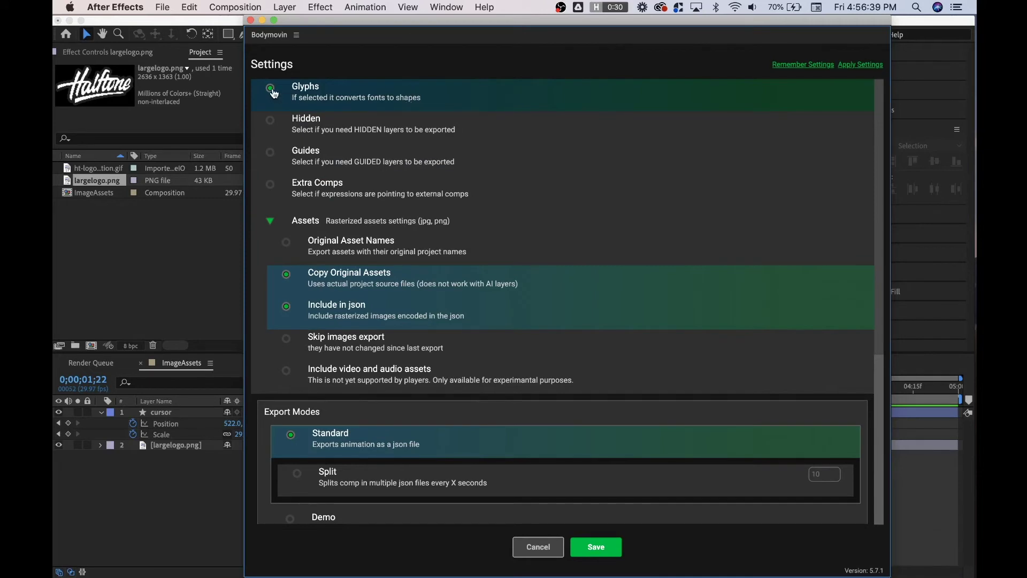
pyautogui.click(271, 89)
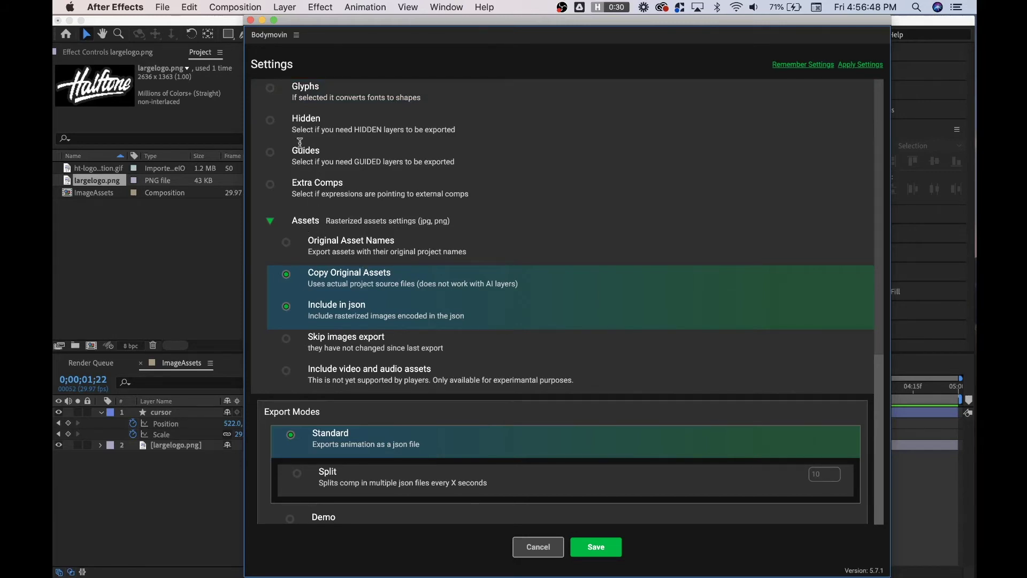
# Turn off Copy Original Assets to check the image compression option, and switch Copy Original Assets back on.
pyautogui.scroll(-2, 316, 223)
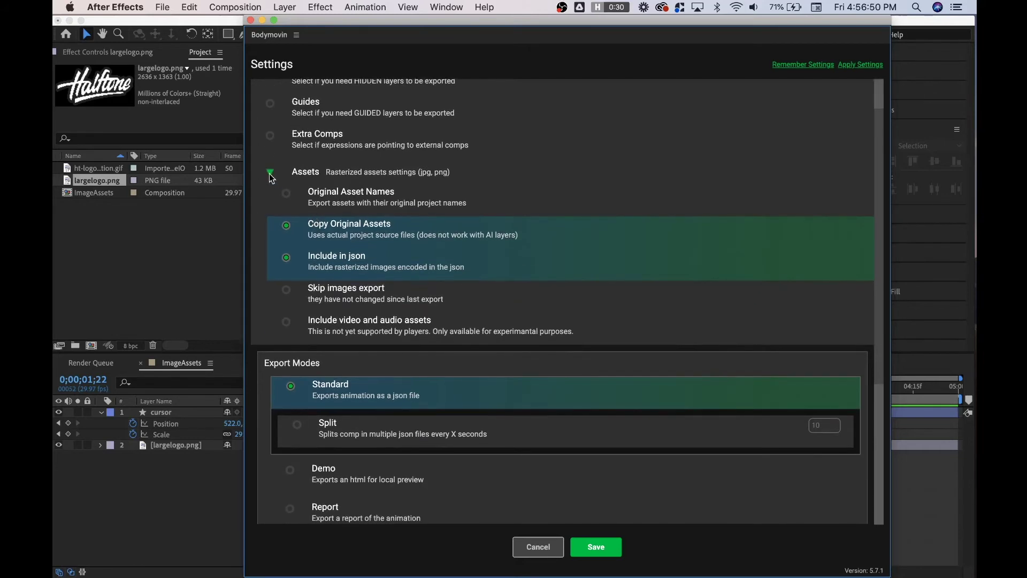
pyautogui.click(268, 174)
pyautogui.click(269, 176)
pyautogui.click(285, 226)
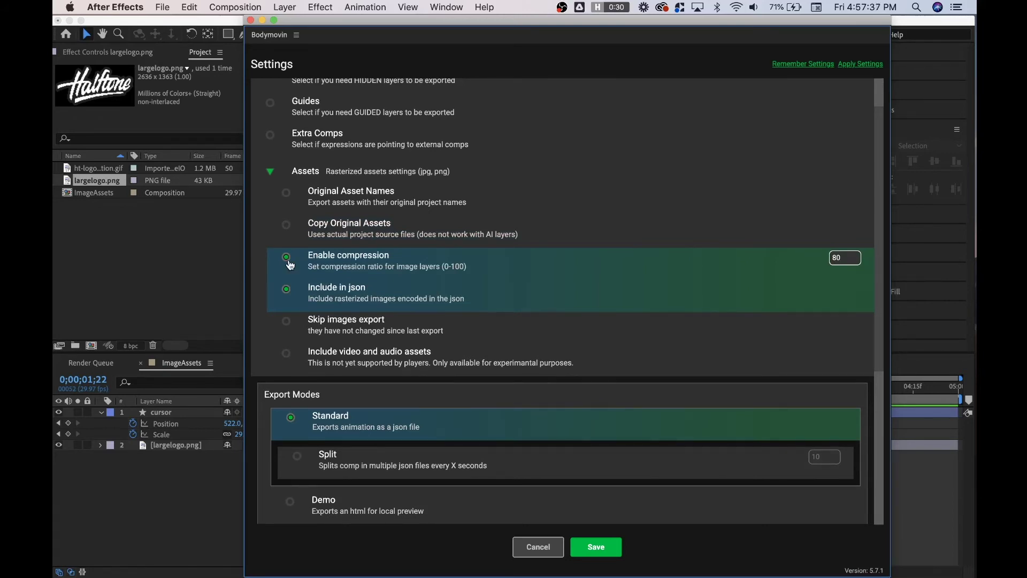
pyautogui.click(287, 227)
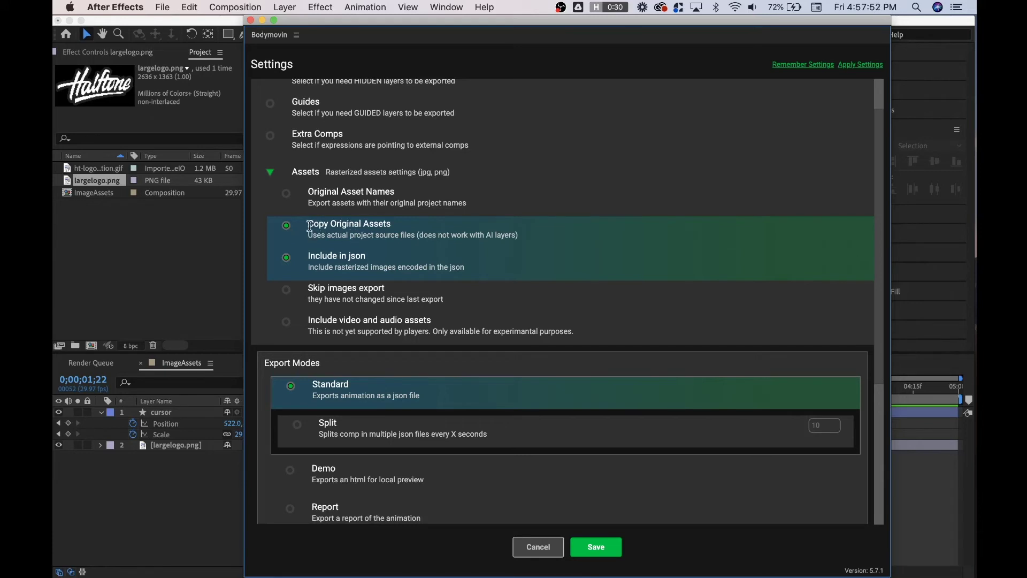
pyautogui.moveTo(310, 223); pyautogui.dragTo(423, 229)
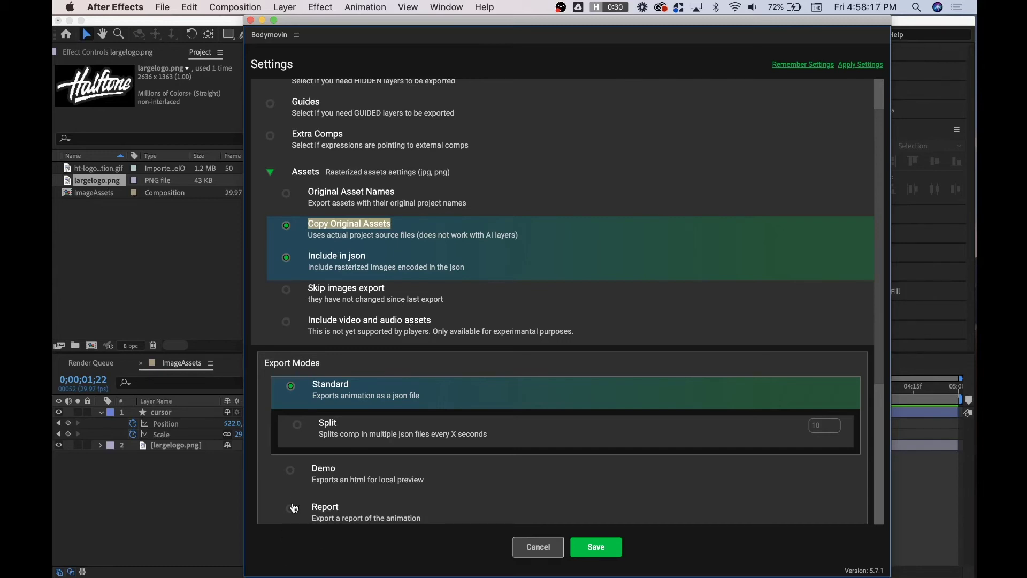
# Enable the Demo export mode alongside Standard and save the export settings.
pyautogui.click(289, 477)
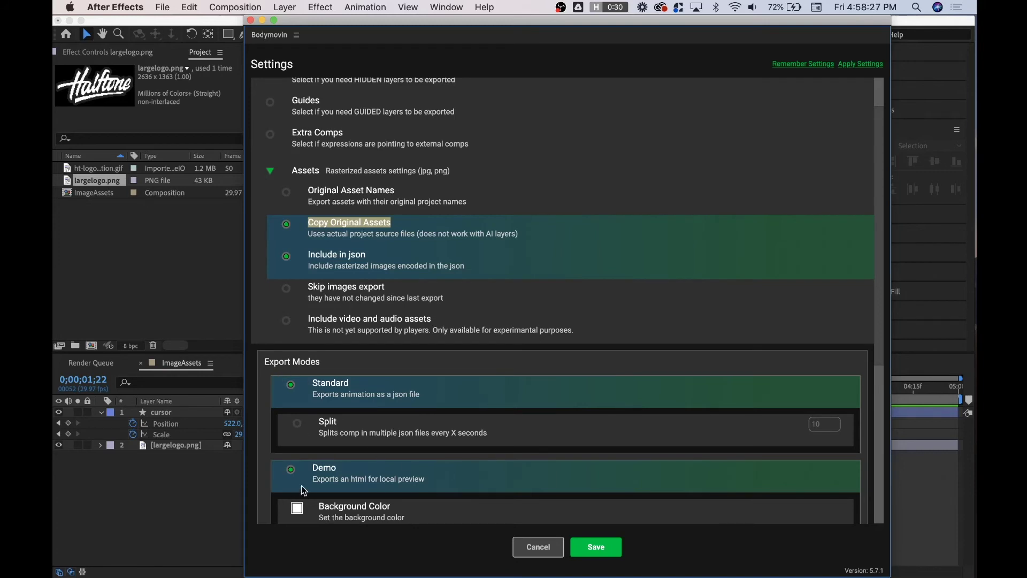
pyautogui.click(597, 548)
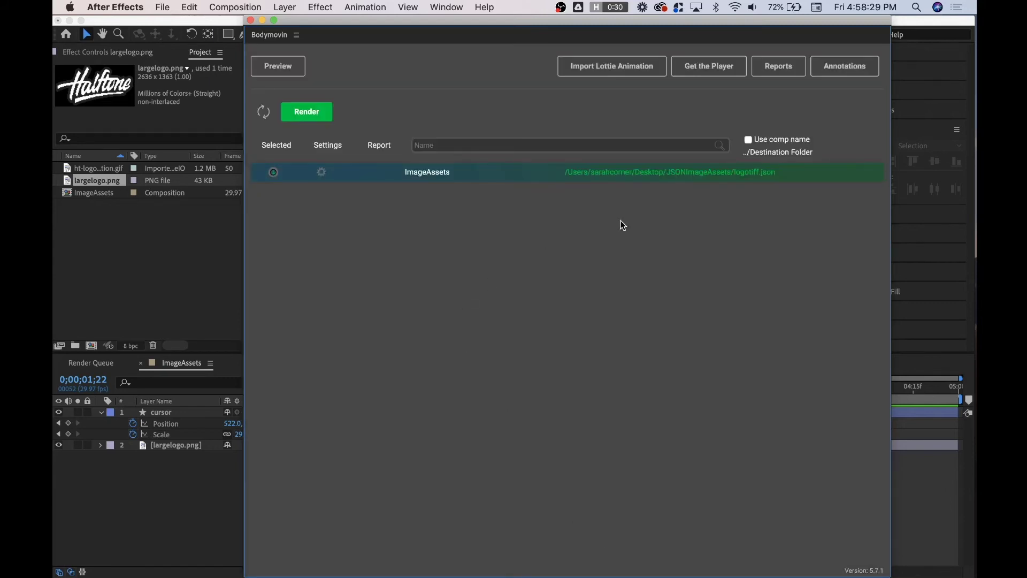
# Set the ImageAssets export destination to logo.json in the JSONImageAssets folder and render the composition.
pyautogui.click(697, 172)
pyautogui.press('Right')
pyautogui.press('BackSpace')
pyautogui.press('BackSpace')
pyautogui.press('BackSpace')
pyautogui.press('BackSpace')
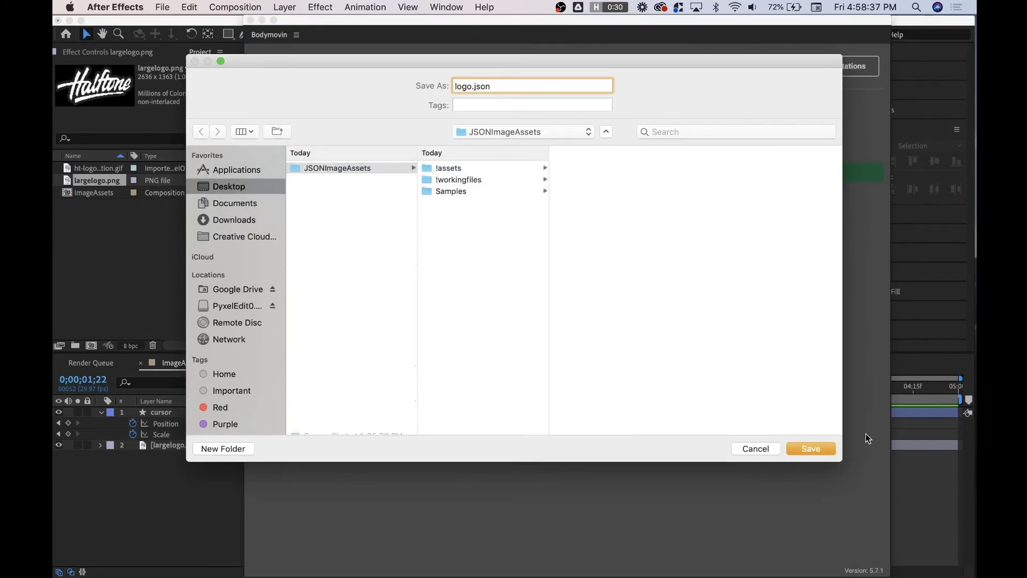
pyautogui.click(811, 449)
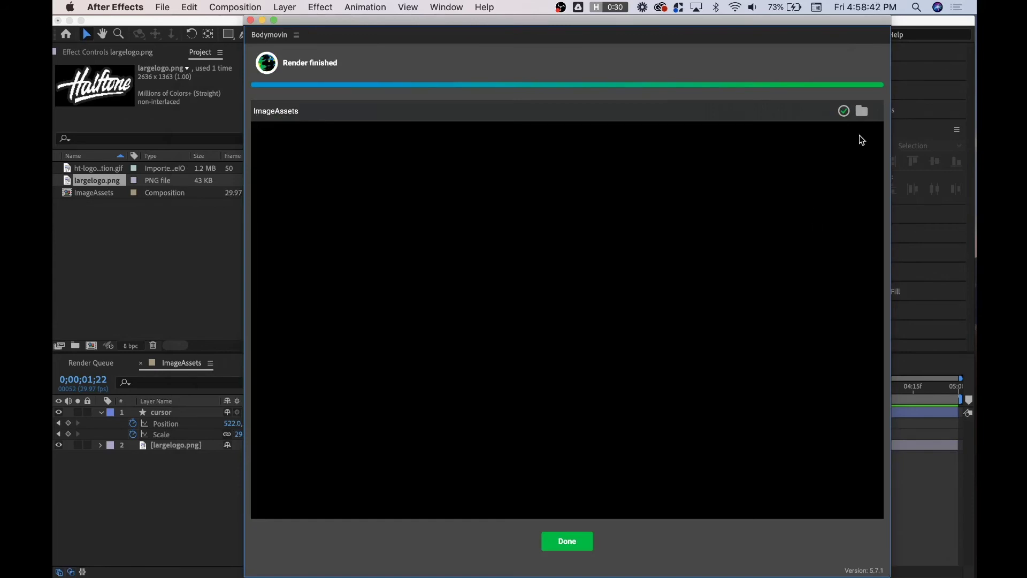
# Open the rendered files' folder and view logo.html from the demo folder in the browser.
pyautogui.click(863, 111)
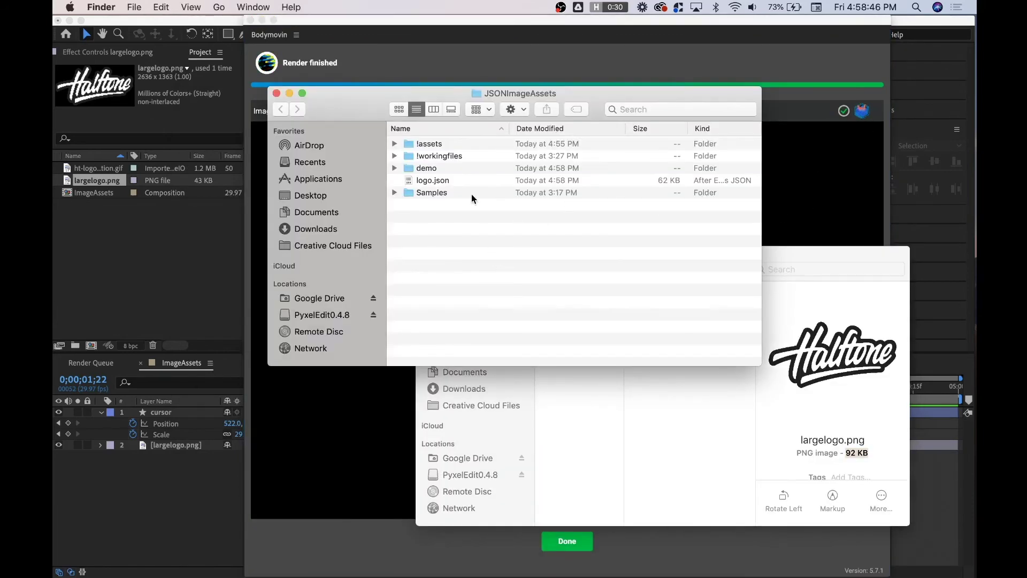
pyautogui.click(393, 168)
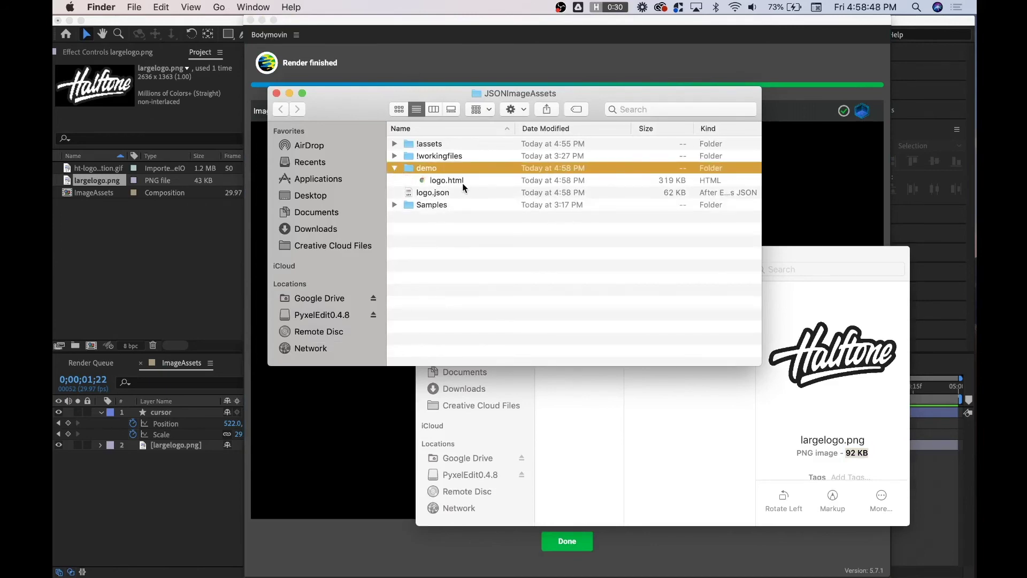
pyautogui.doubleClick(461, 181)
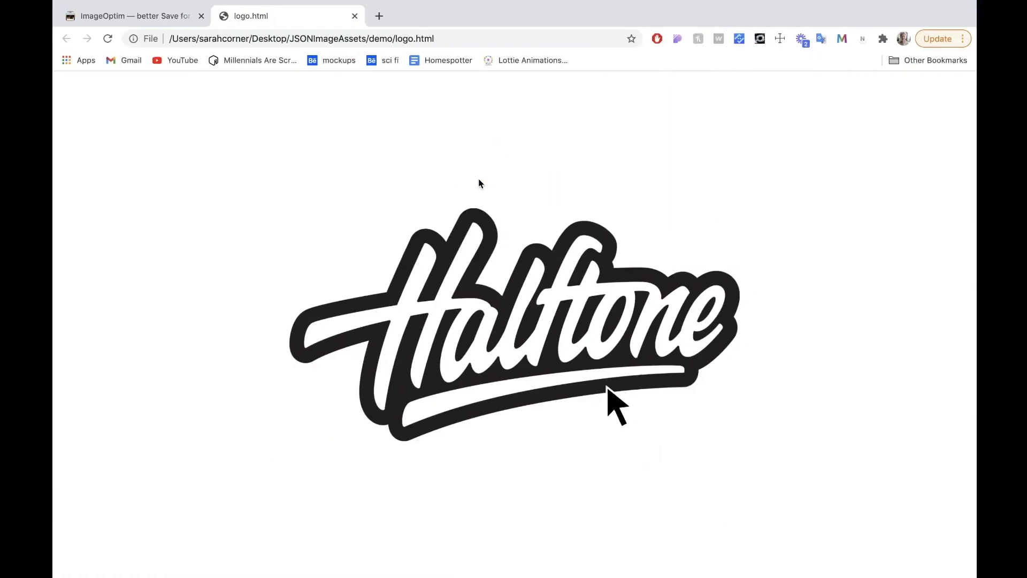